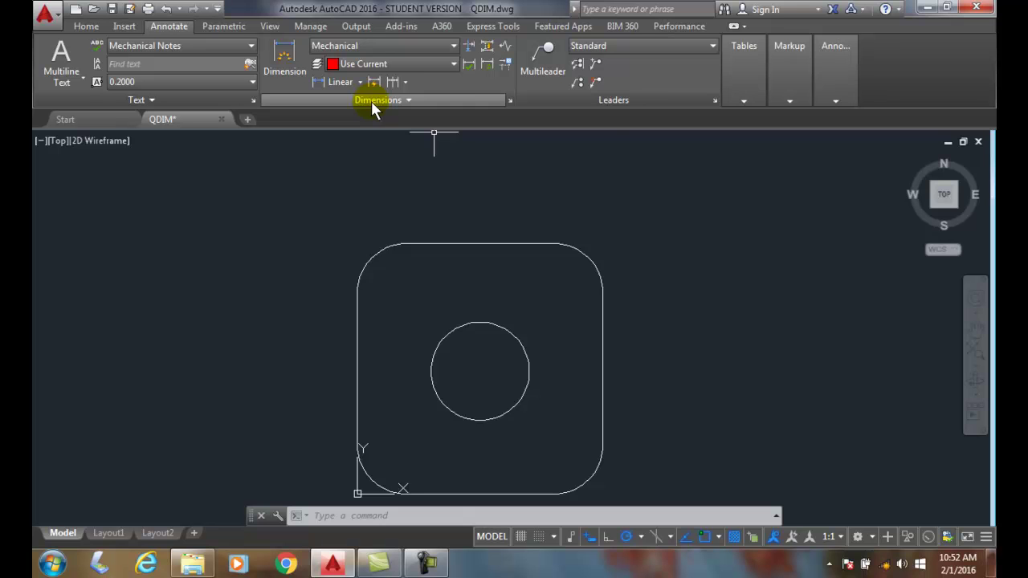
Step: Quick-dimension the plate as a continuous chain of 10, 15, 15, 10 placed above it
click(374, 82)
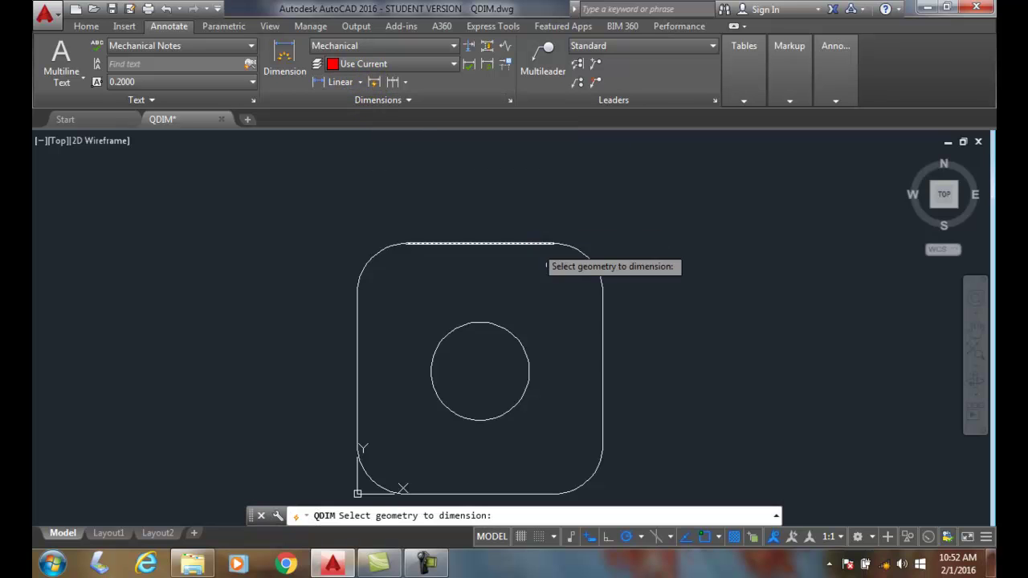
click(643, 503)
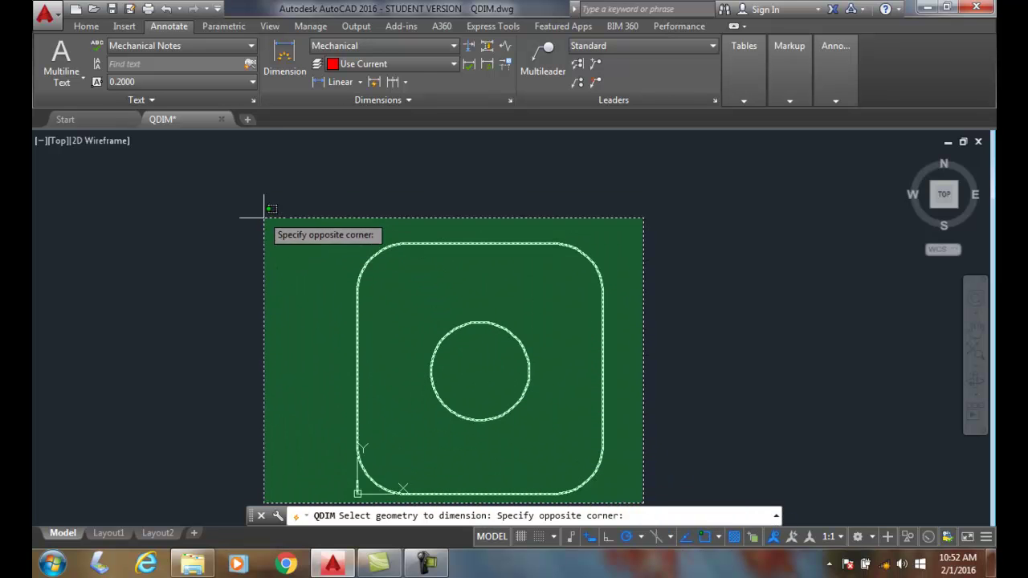
click(248, 193)
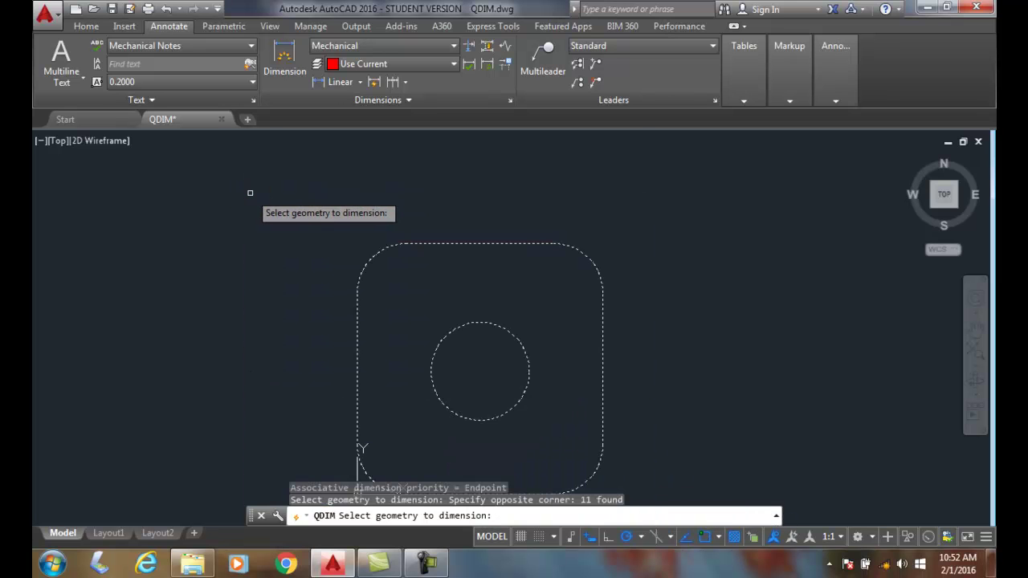
key(Return)
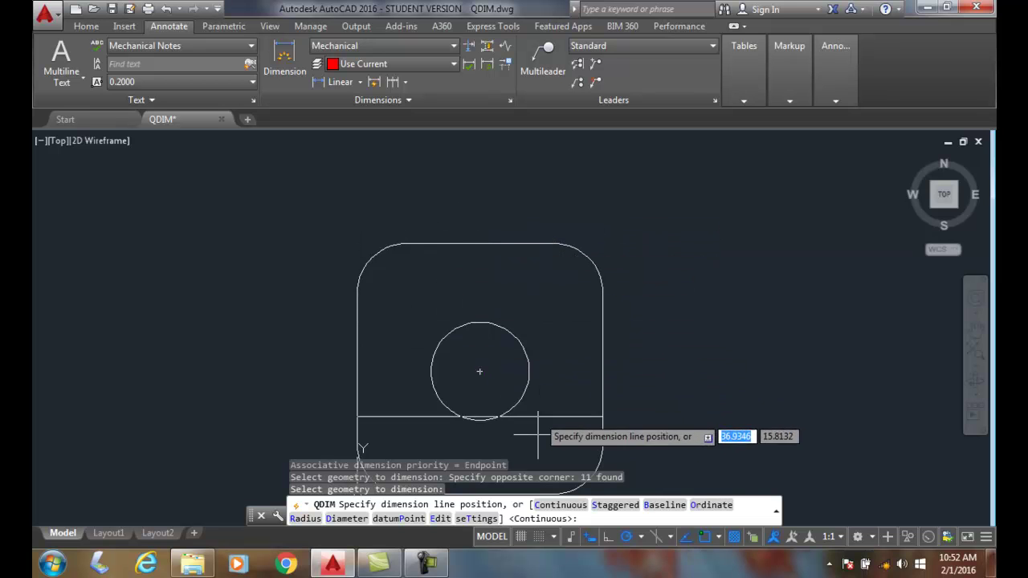
click(560, 504)
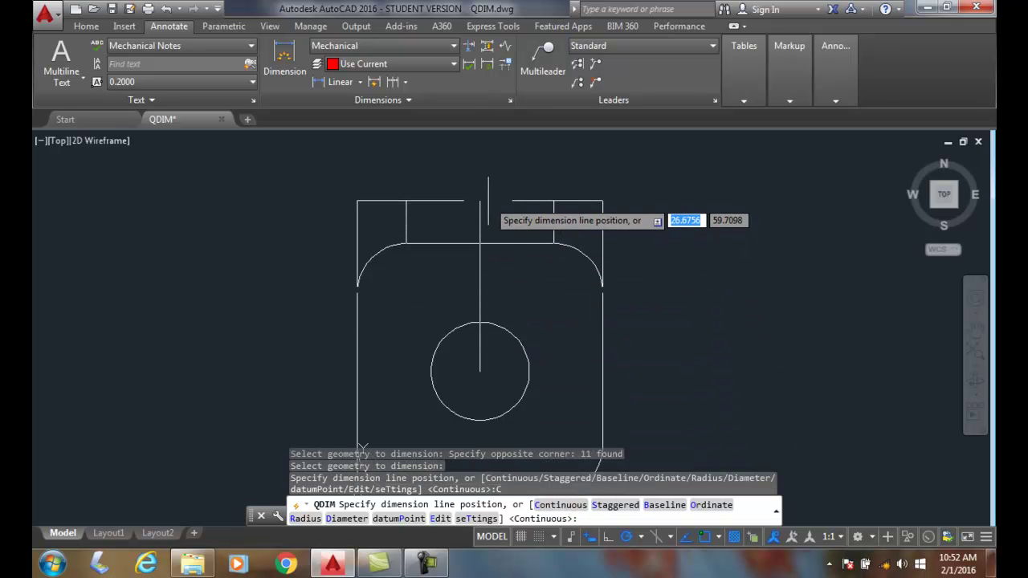
click(487, 202)
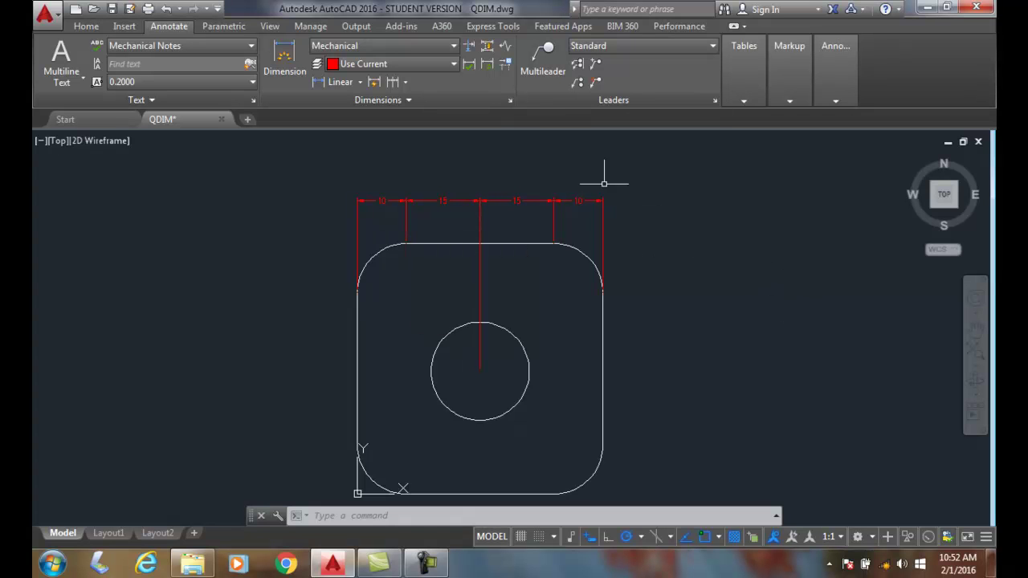
Step: Quick-dimension the plate with baseline dimensions 10, 25, 40 and 50 placed to its right
click(374, 84)
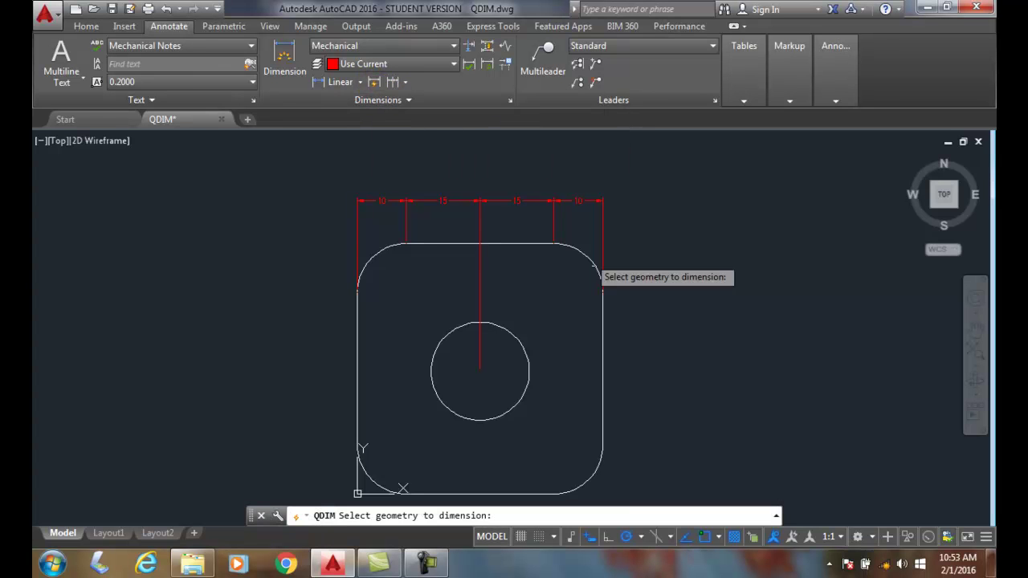
click(643, 493)
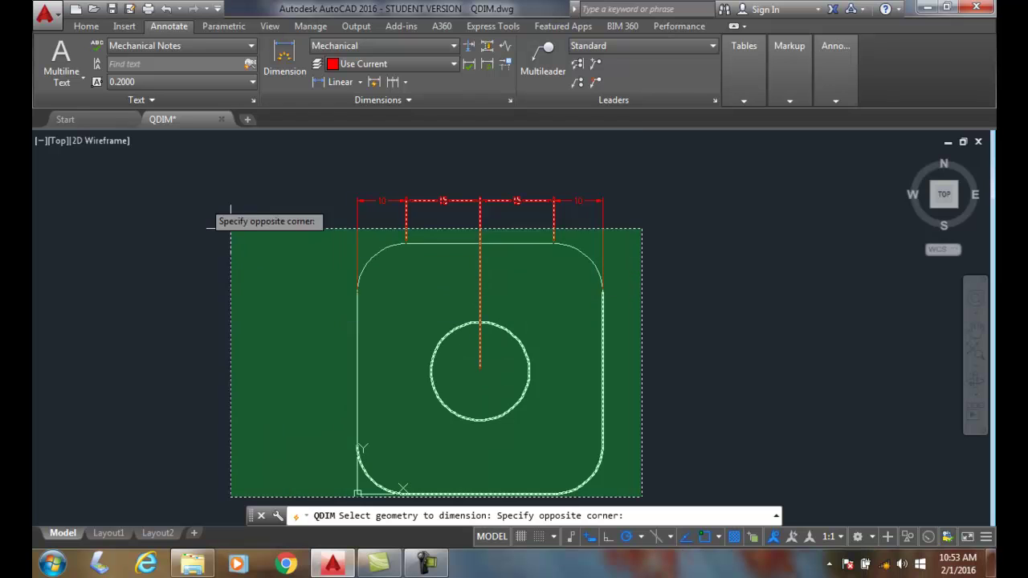
click(258, 238)
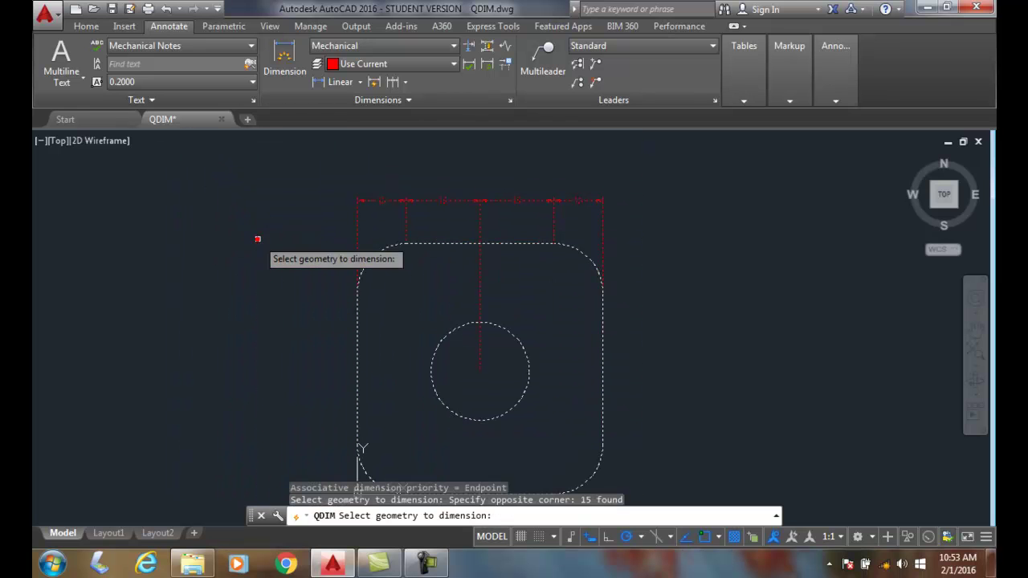
key(Return)
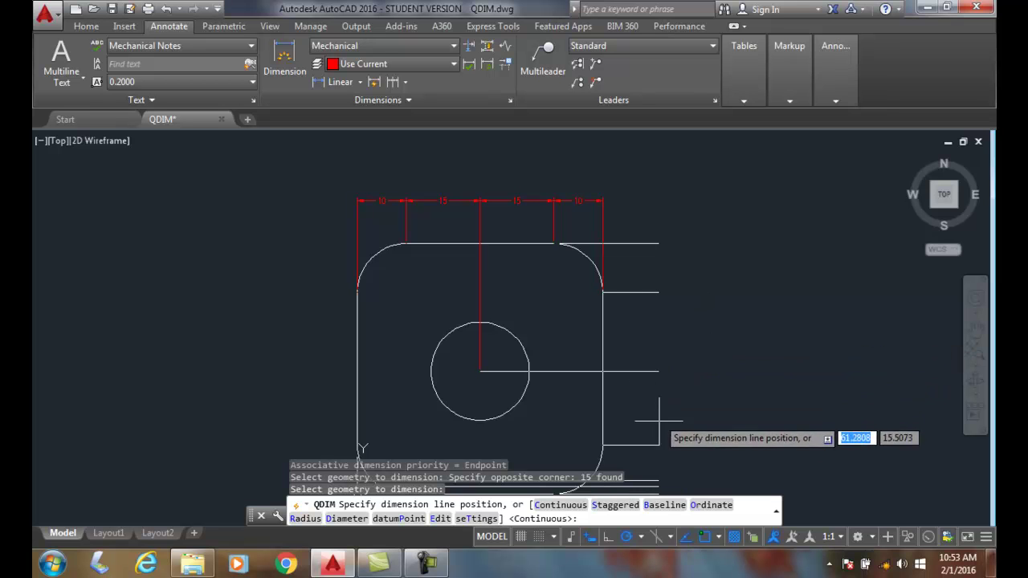
click(660, 505)
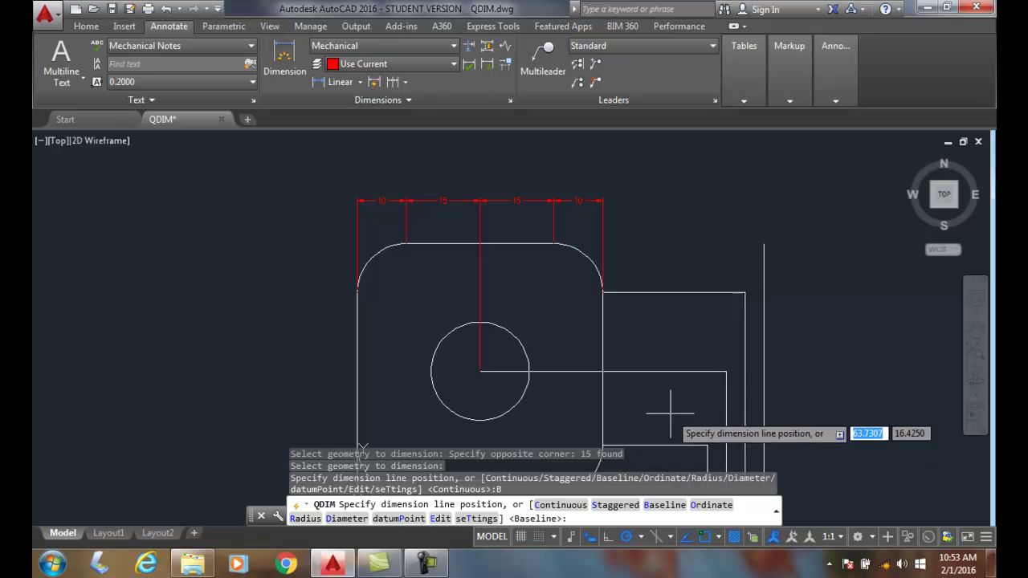
scroll(655, 371, down, 2)
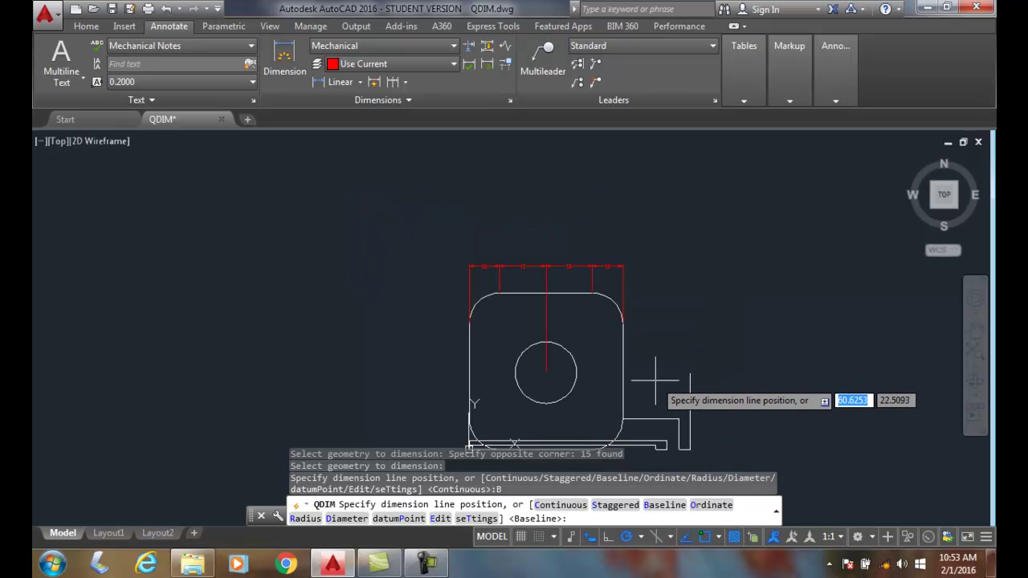
click(642, 377)
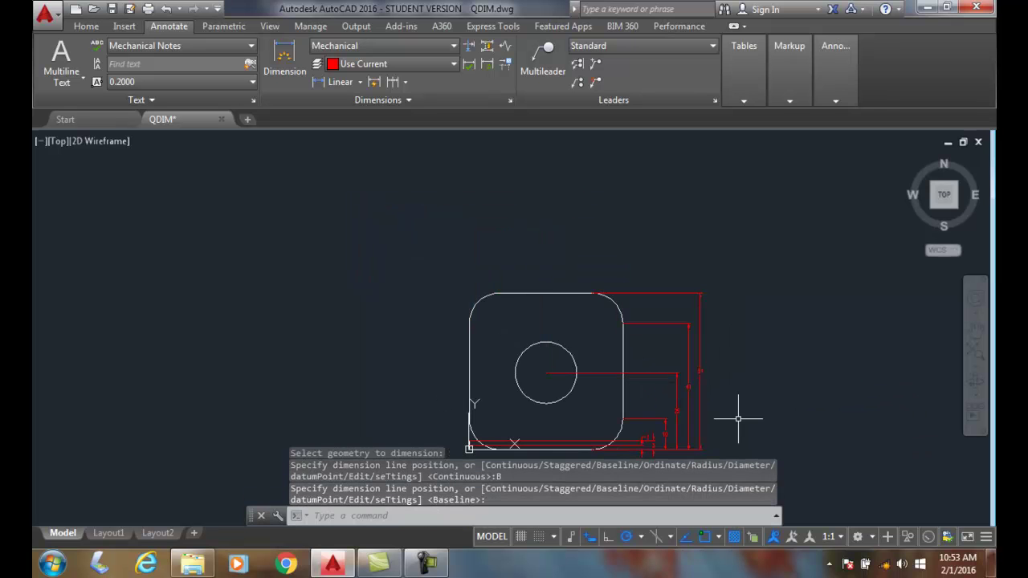
scroll(732, 365, up, 2)
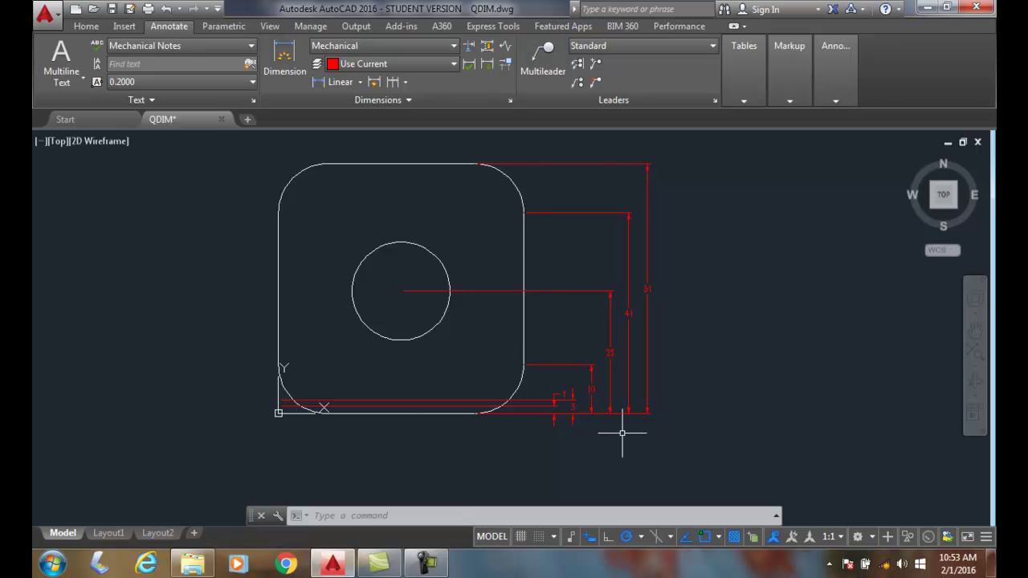
Step: Erase the right-side baseline dimensions with a crossing window
scroll(621, 433, down, 2)
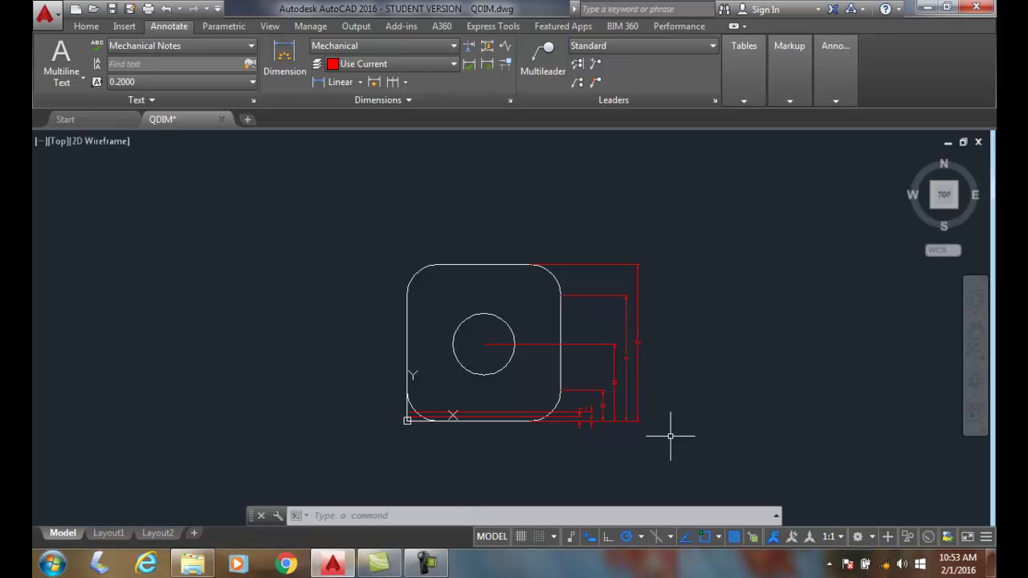
click(85, 26)
click(287, 55)
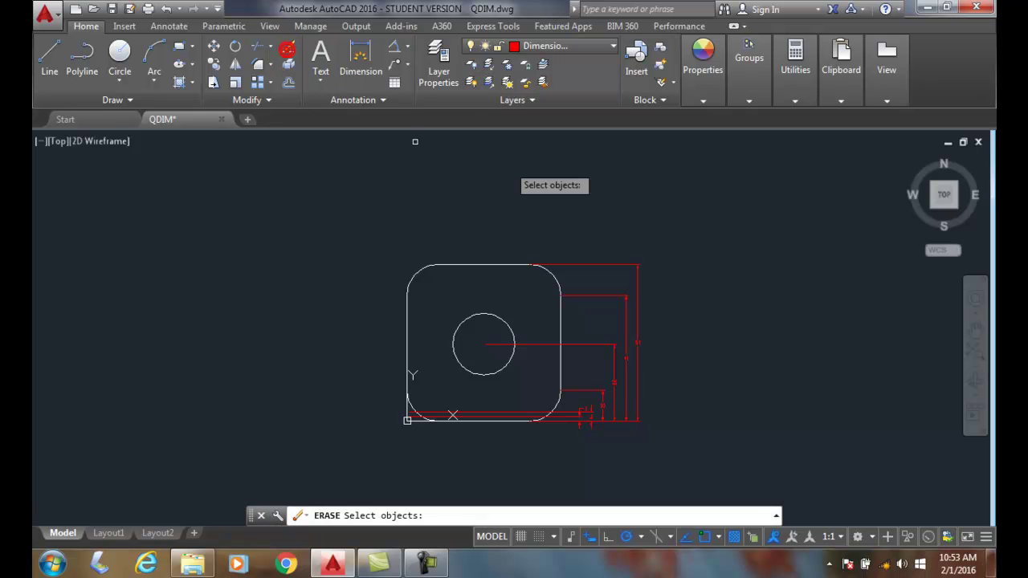
click(701, 447)
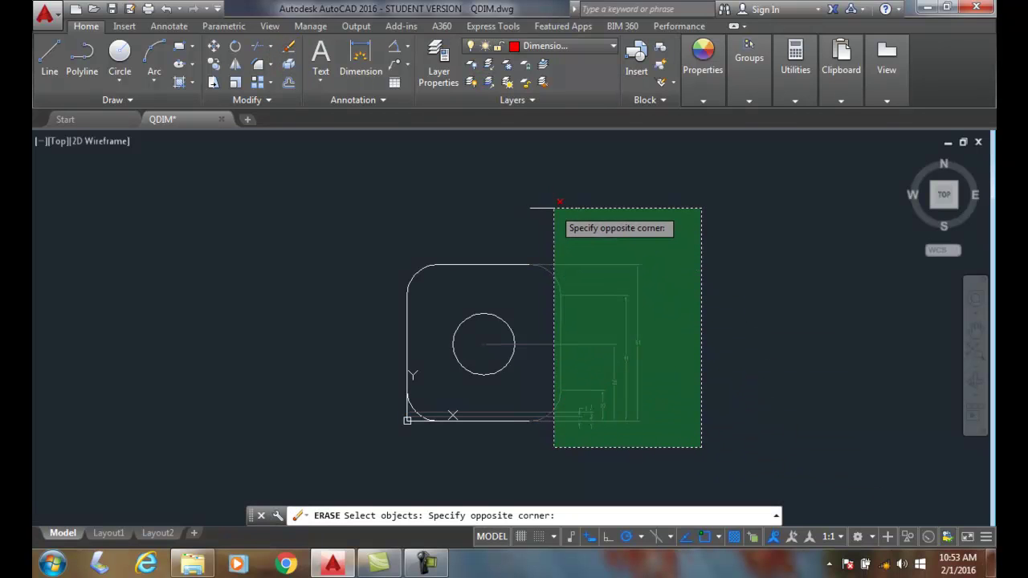
click(578, 211)
key(Return)
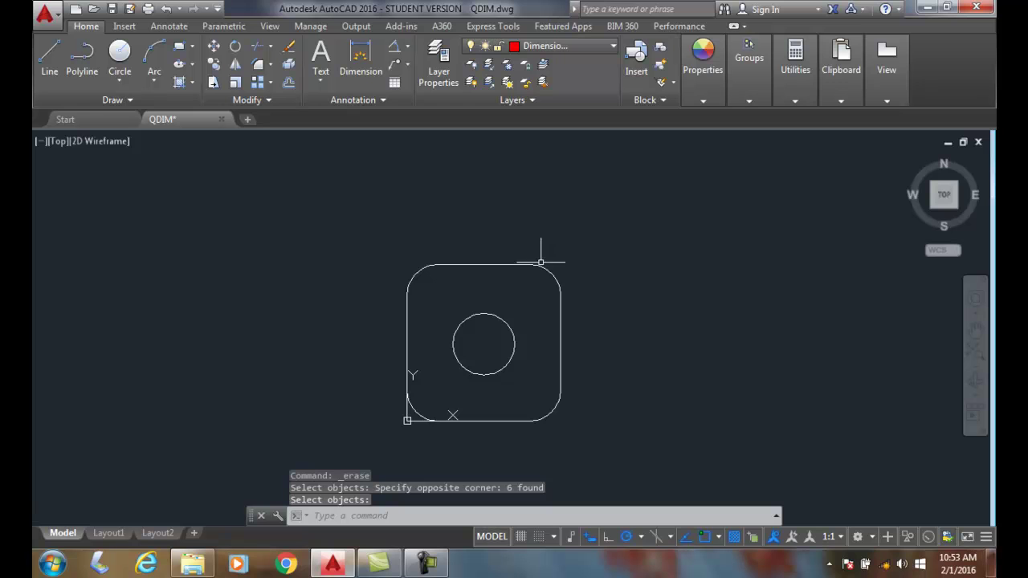
Step: Erase the two remaining leftover objects using the E command
scroll(526, 244, up, 2)
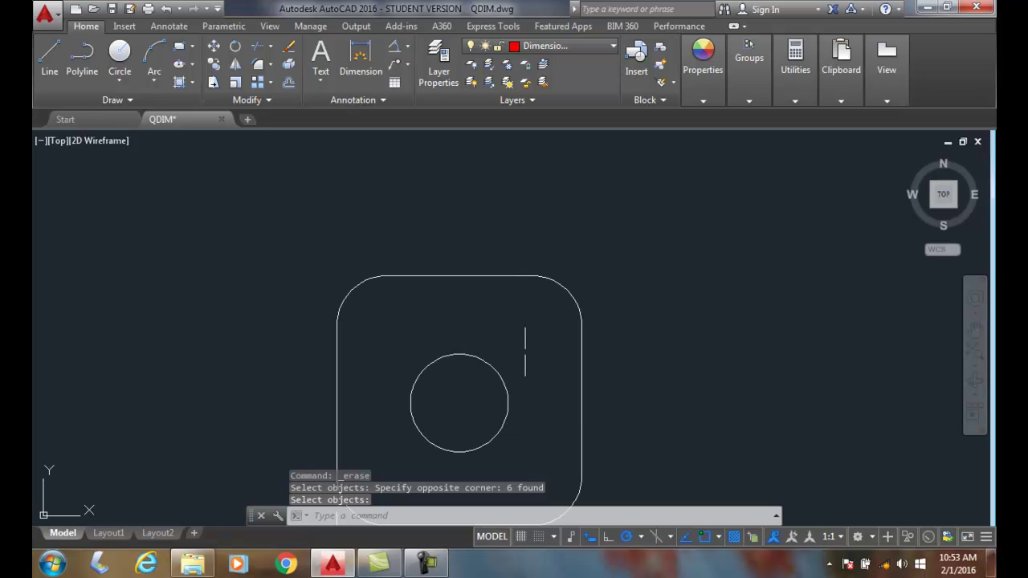
middle_drag(526, 340, 550, 243)
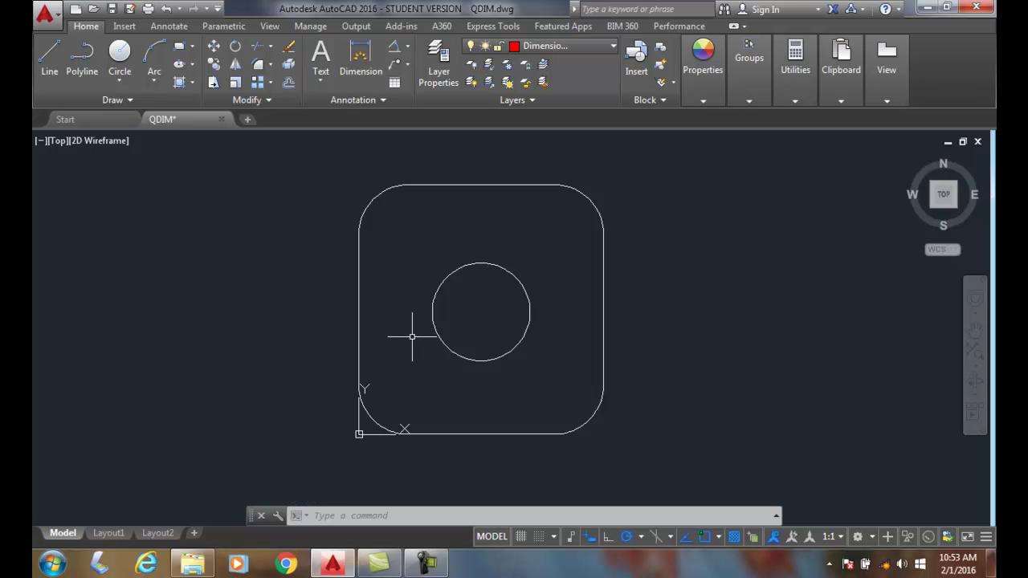
key(Escape)
key(Escape)
text(E)
key(Return)
click(366, 442)
click(326, 418)
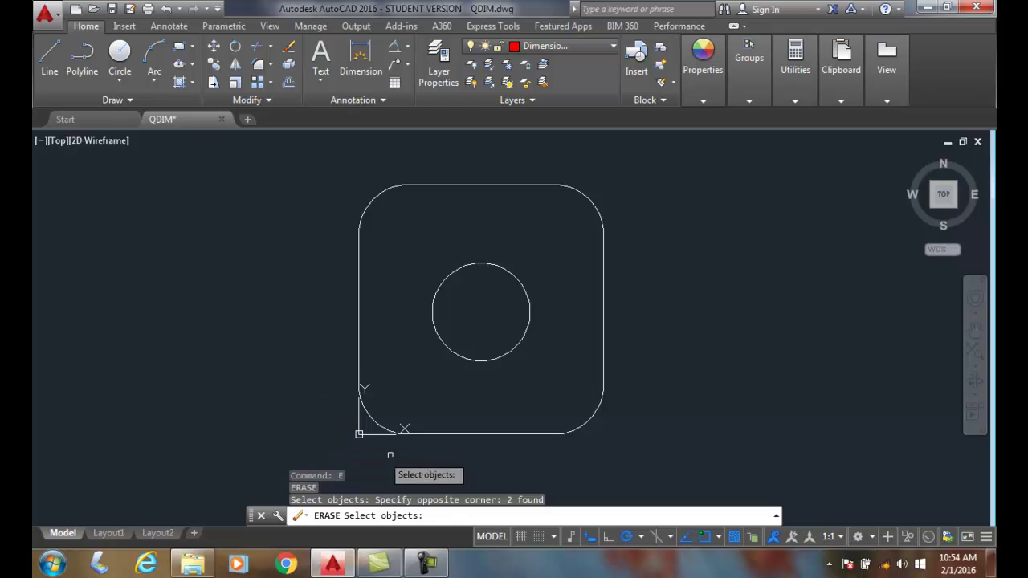
key(Return)
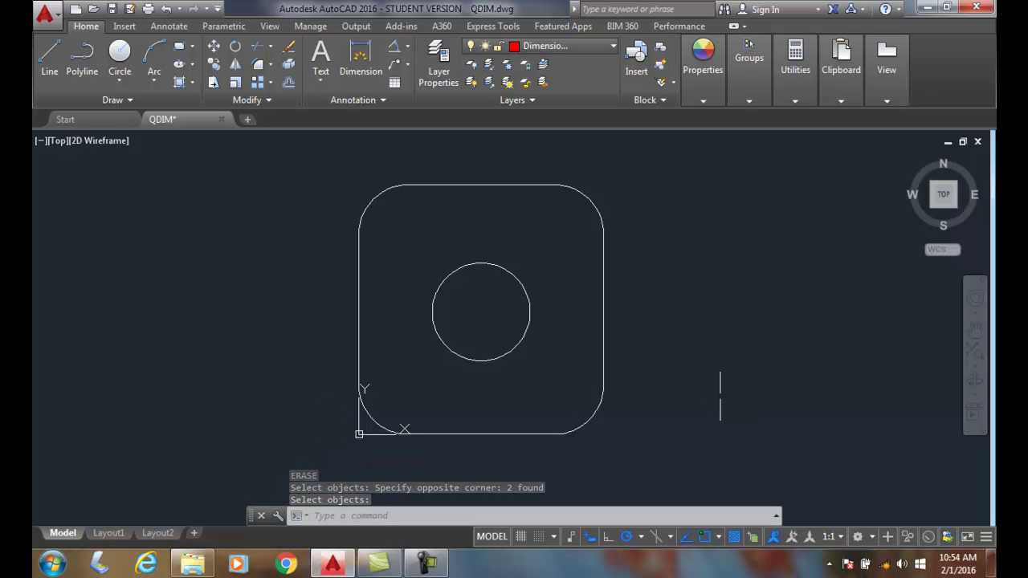
Step: Start a Quick Dimension with the plate outline and centre hole selected
click(167, 26)
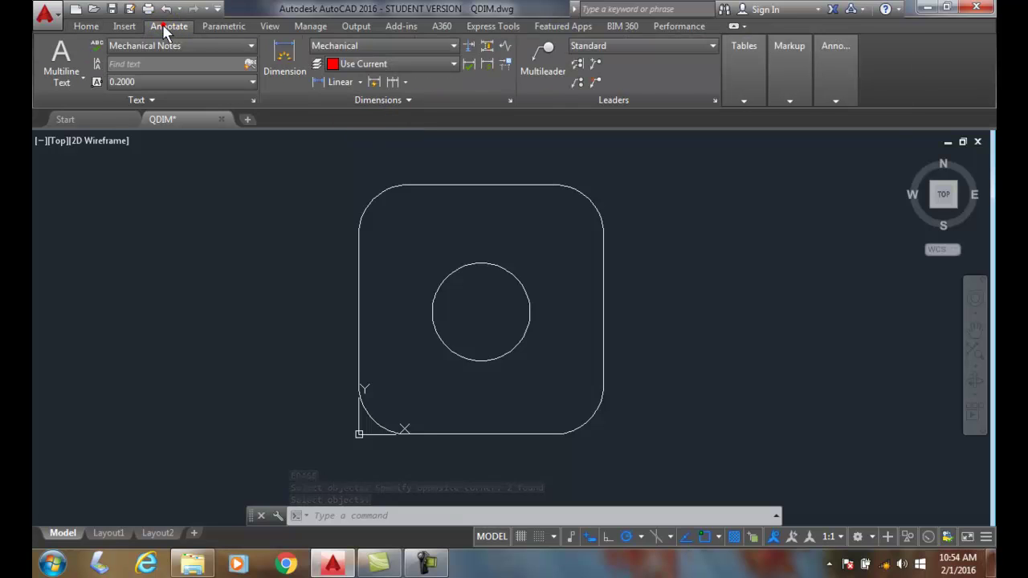
click(374, 82)
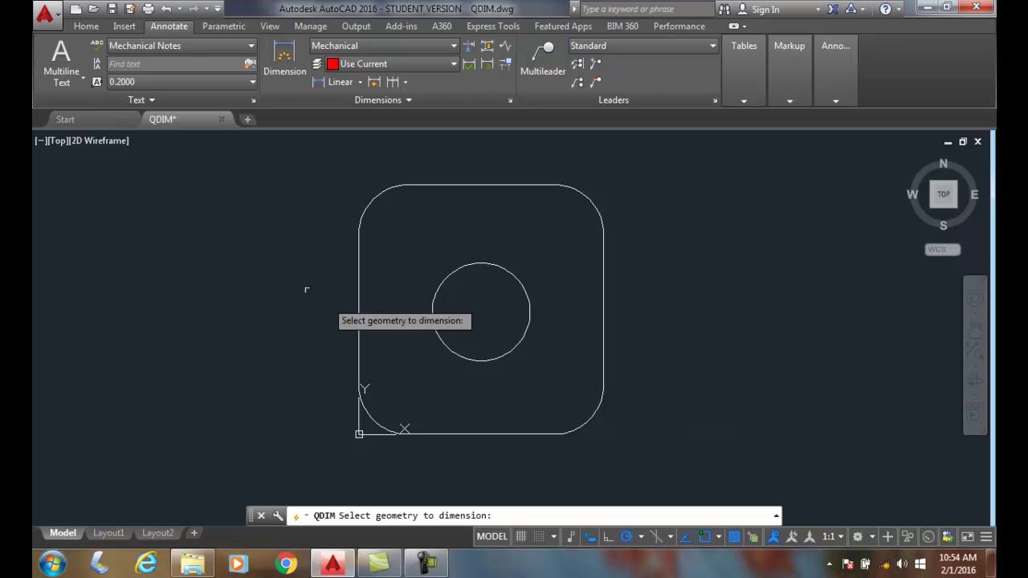
click(333, 162)
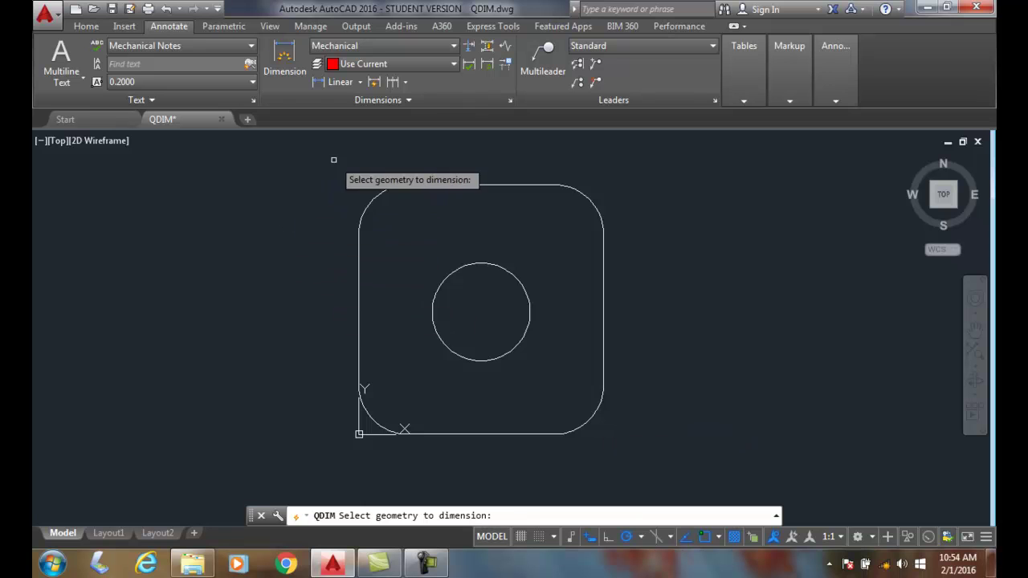
click(633, 456)
key(Return)
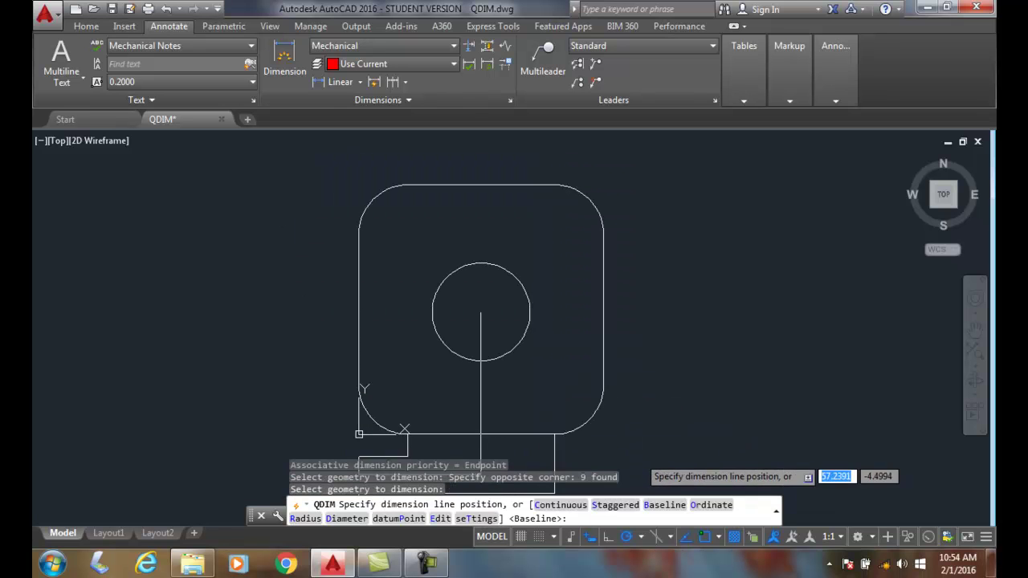
scroll(514, 241, down, 3)
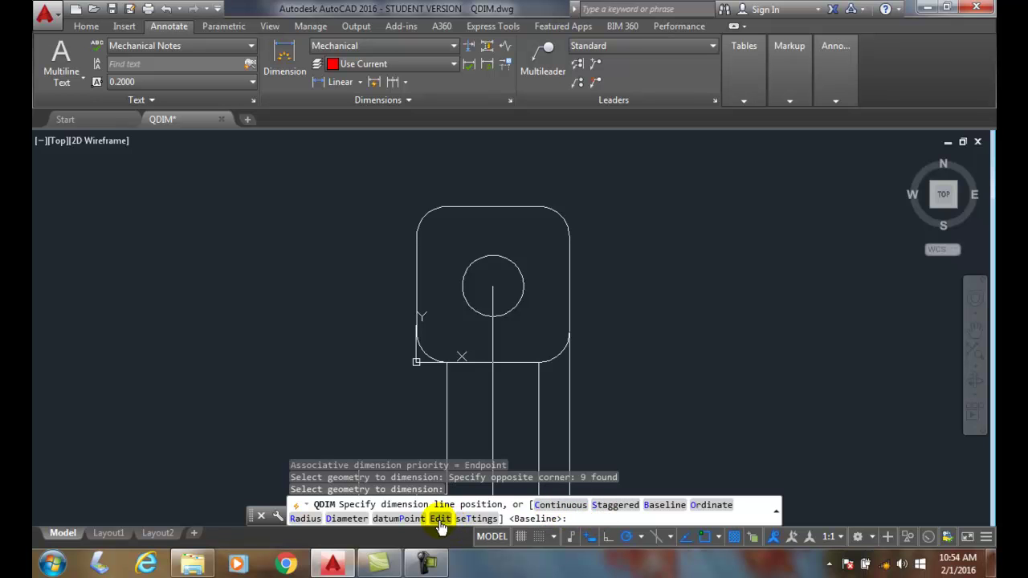
Step: With Osnap off, remove the unwanted lower and top dimension points
click(440, 521)
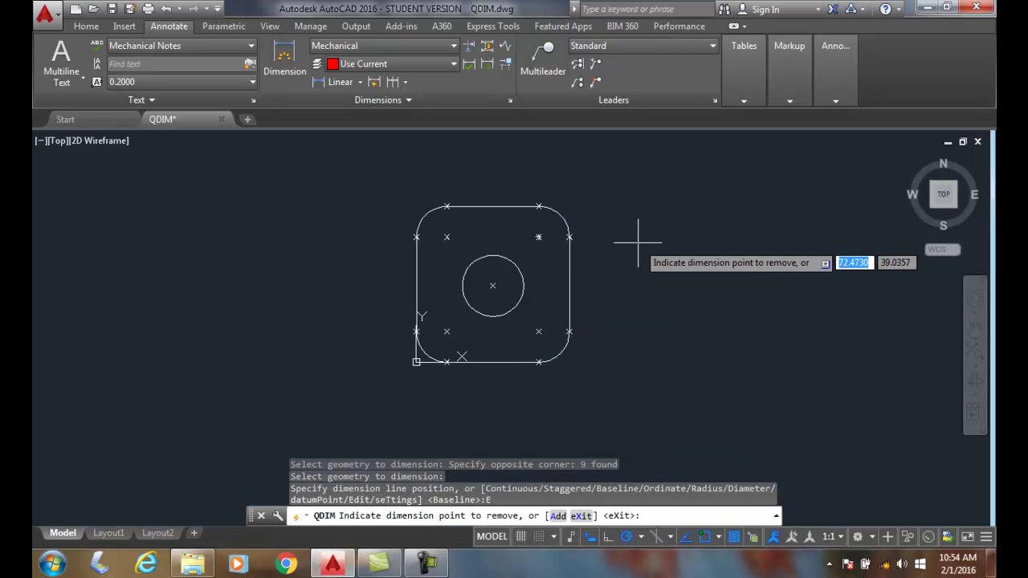
scroll(636, 244, up, 2)
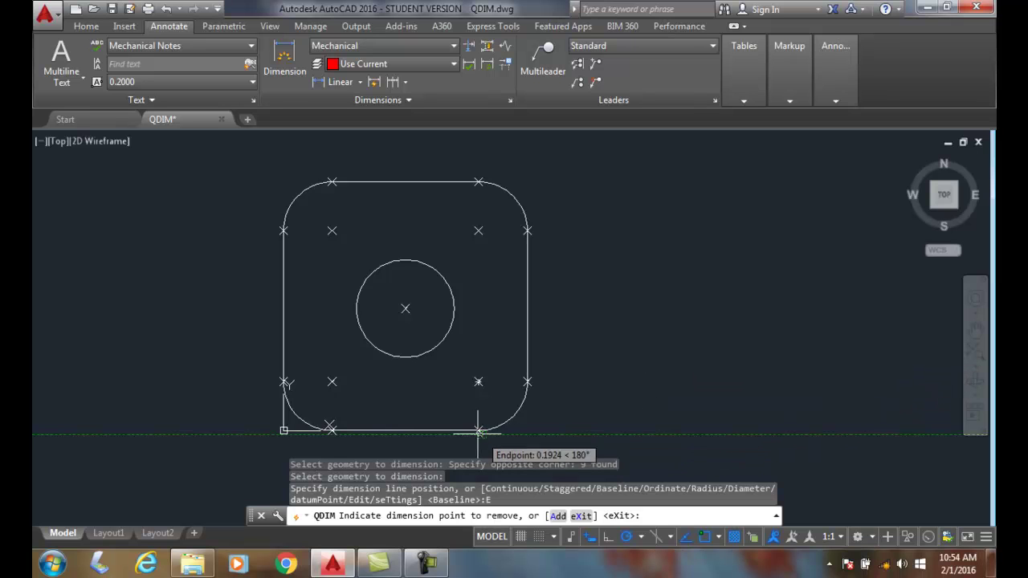
click(707, 535)
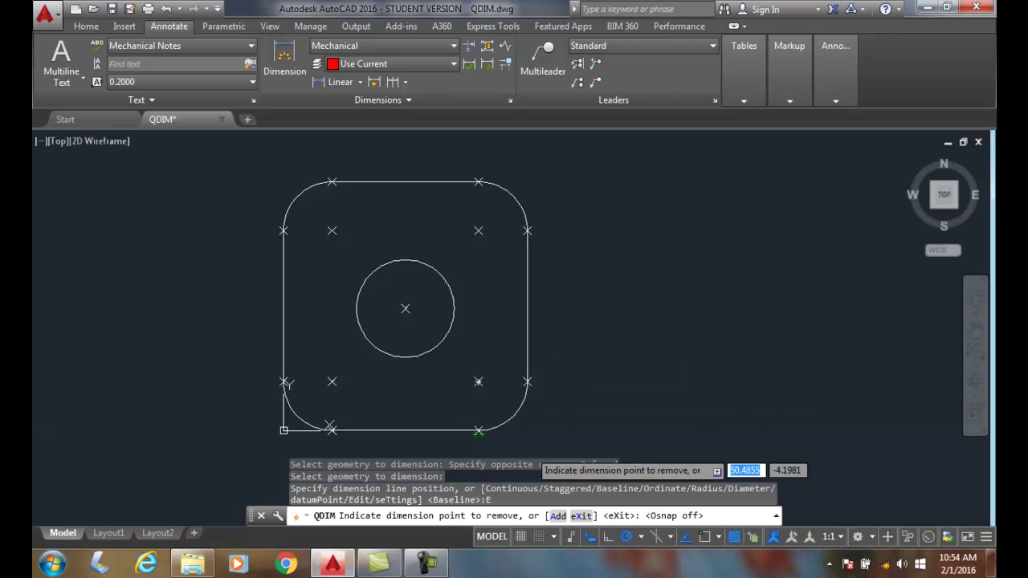
click(478, 432)
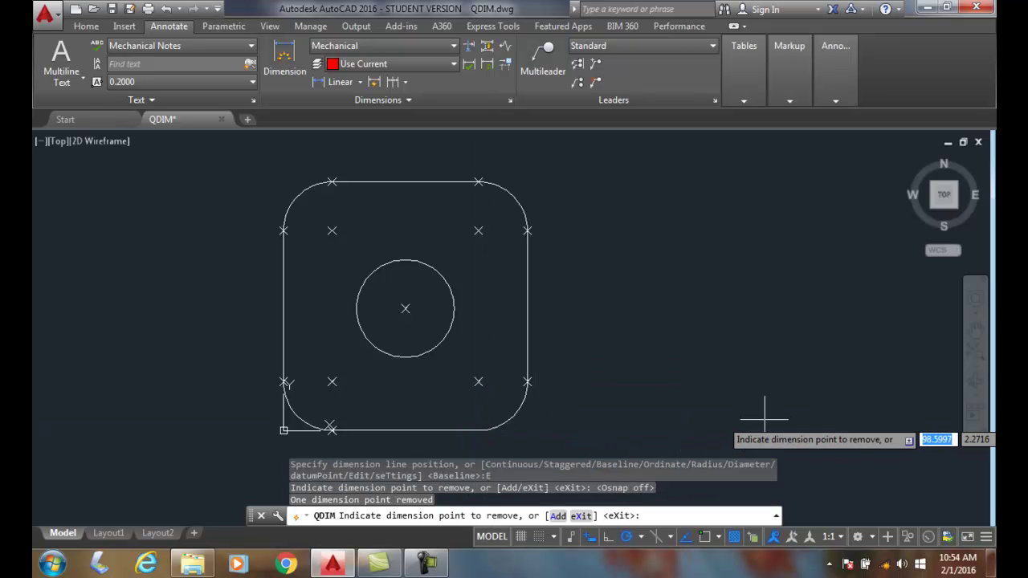
click(526, 380)
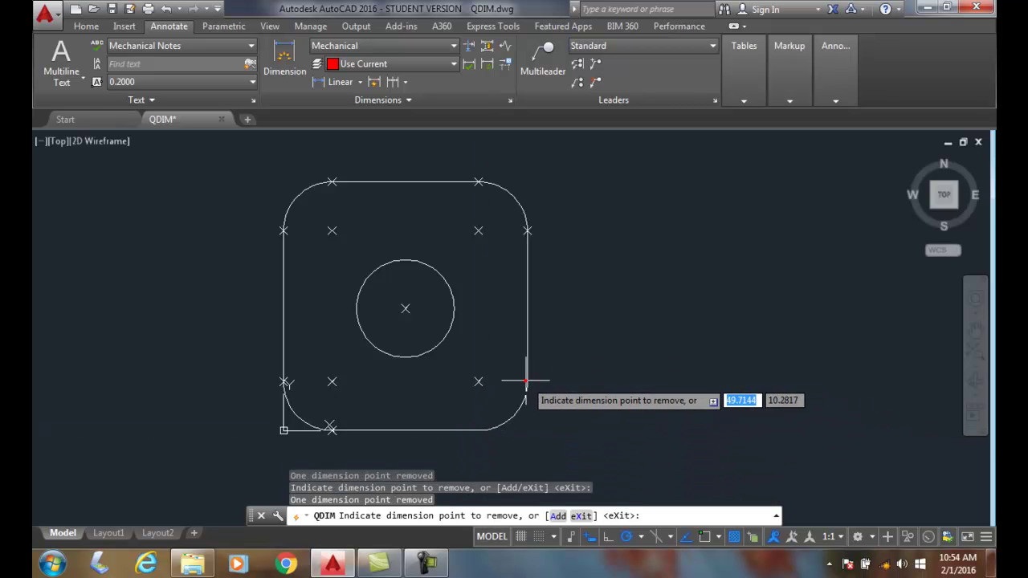
click(480, 382)
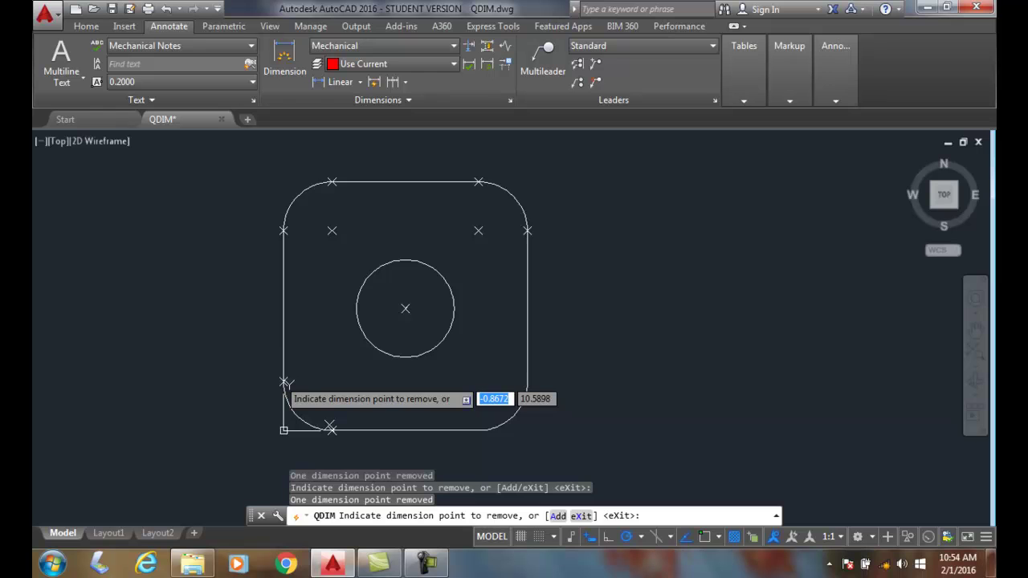
click(285, 381)
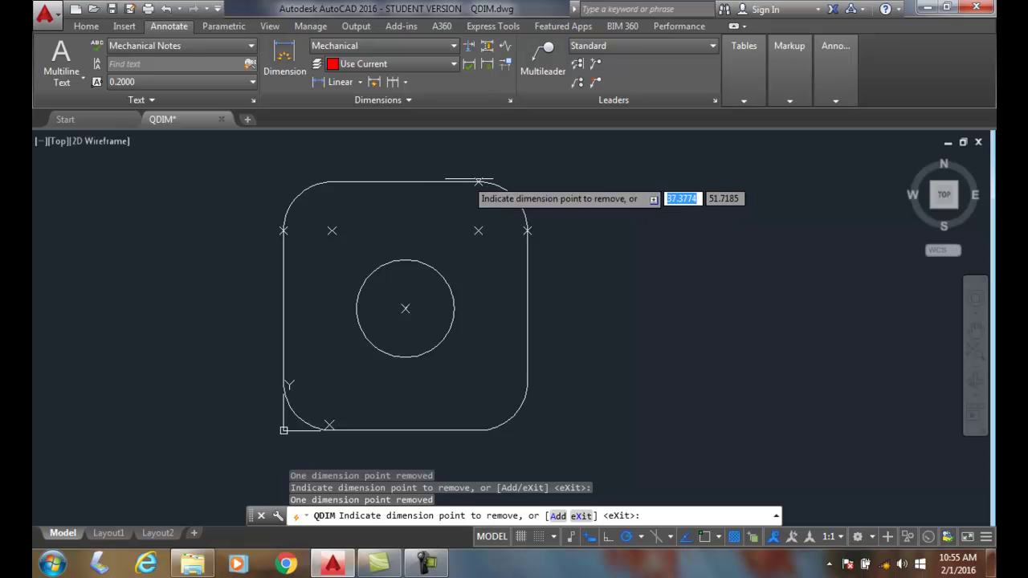
click(478, 182)
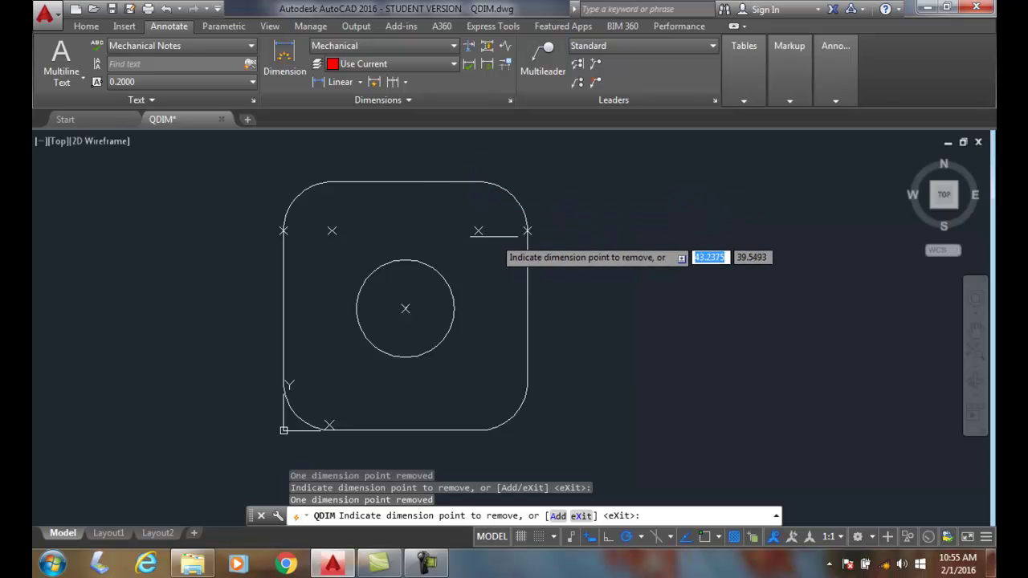
click(479, 230)
click(331, 231)
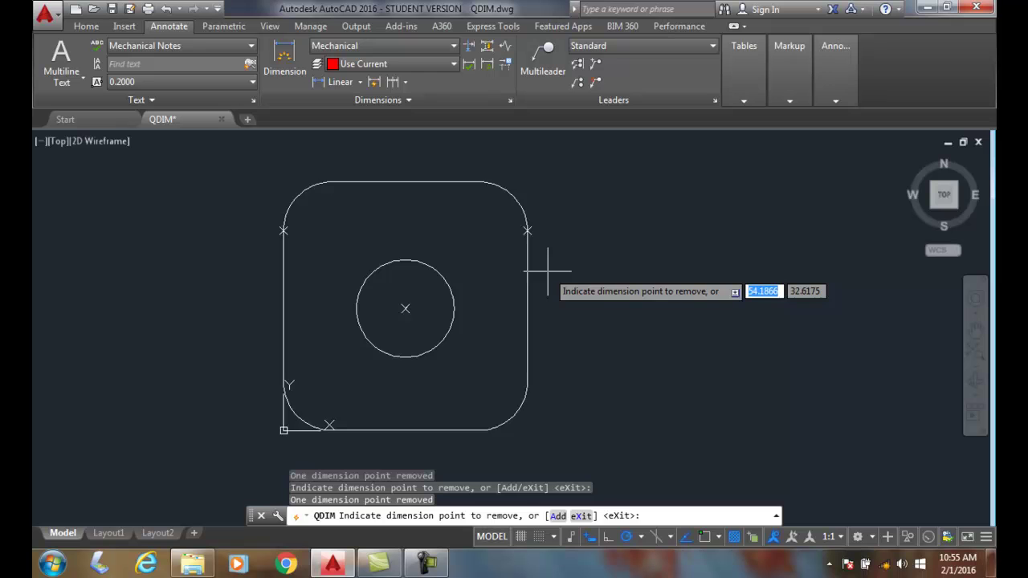
scroll(548, 272, down, 2)
Step: Place the continuous 25 and 25 dimensions above the plate, meeting at the hole centre
key(Return)
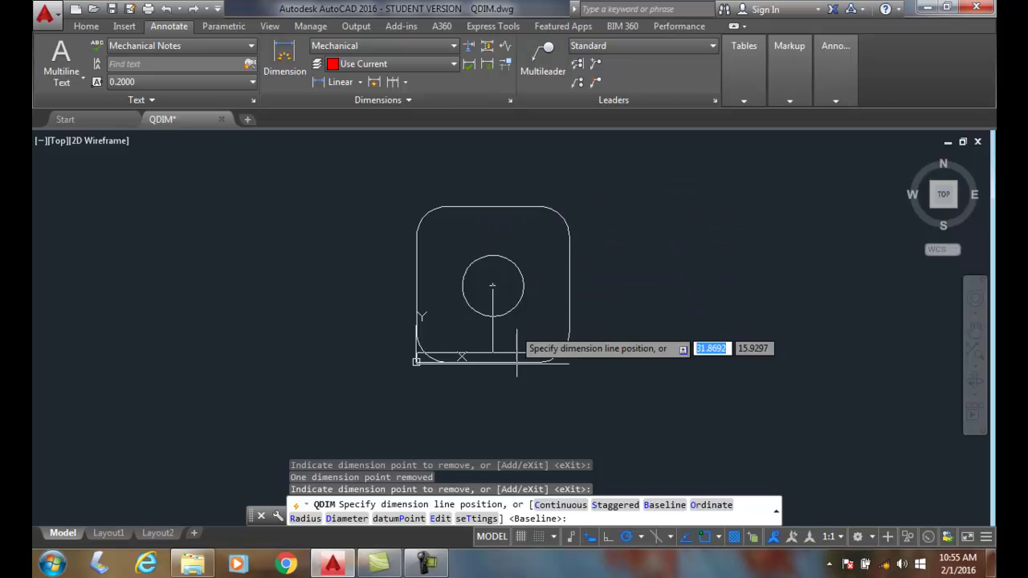
click(560, 506)
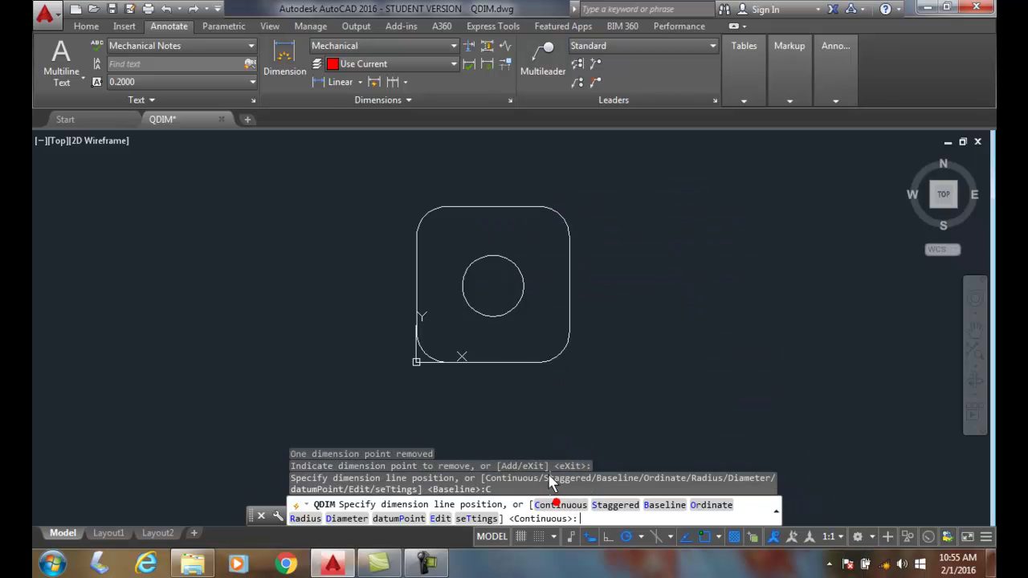
click(502, 178)
scroll(652, 229, up, 2)
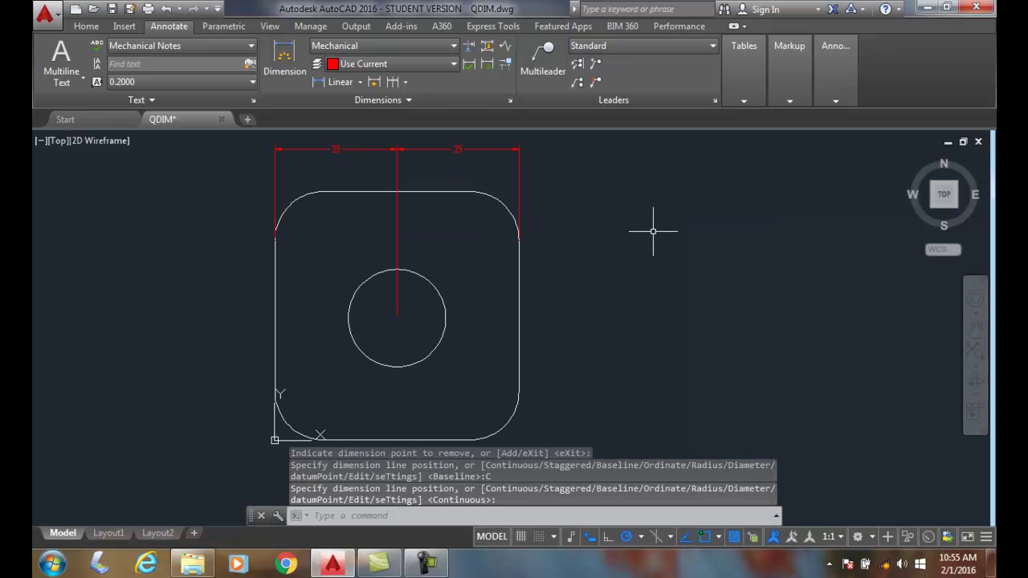
scroll(653, 231, down, 2)
scroll(653, 231, up, 2)
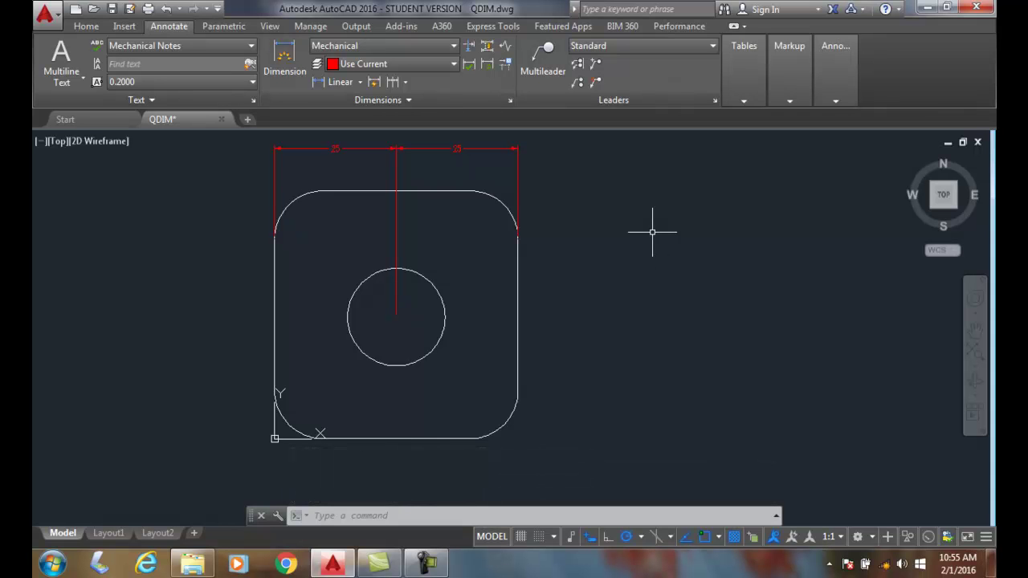
Step: Select the plate outline, both upper corner arcs and the hole for a new Quick Dimension
click(375, 84)
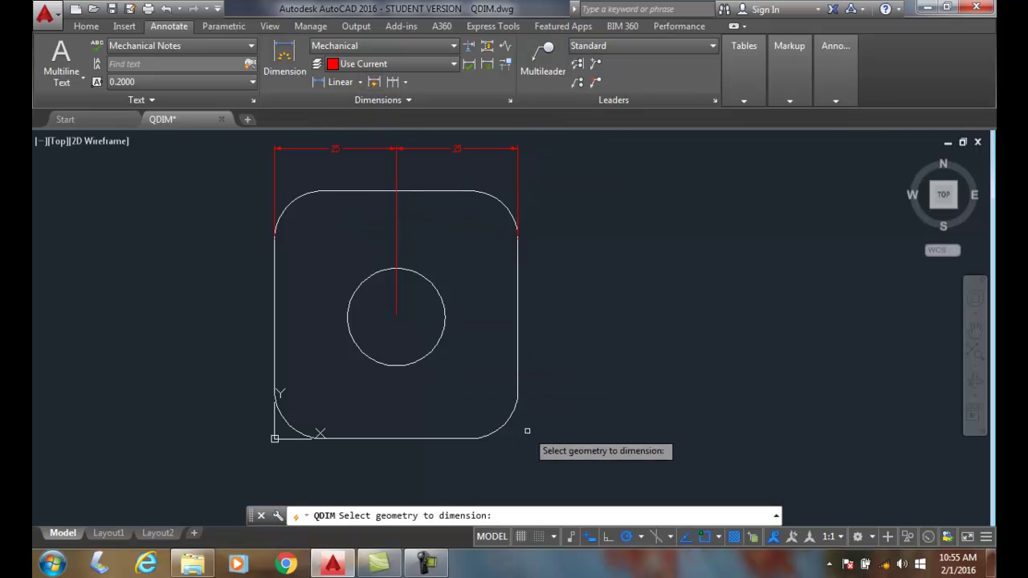
click(551, 456)
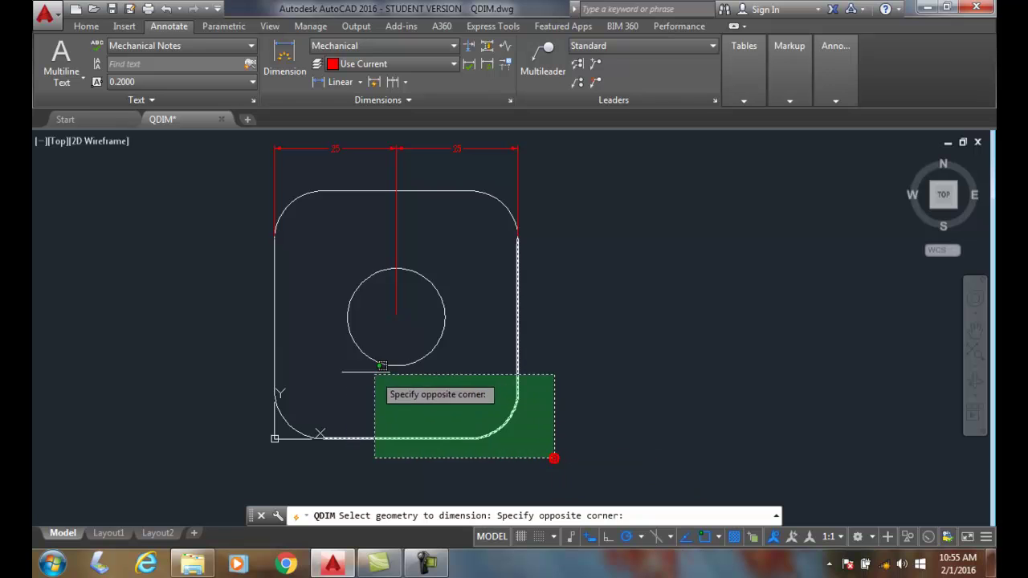
click(197, 318)
click(498, 234)
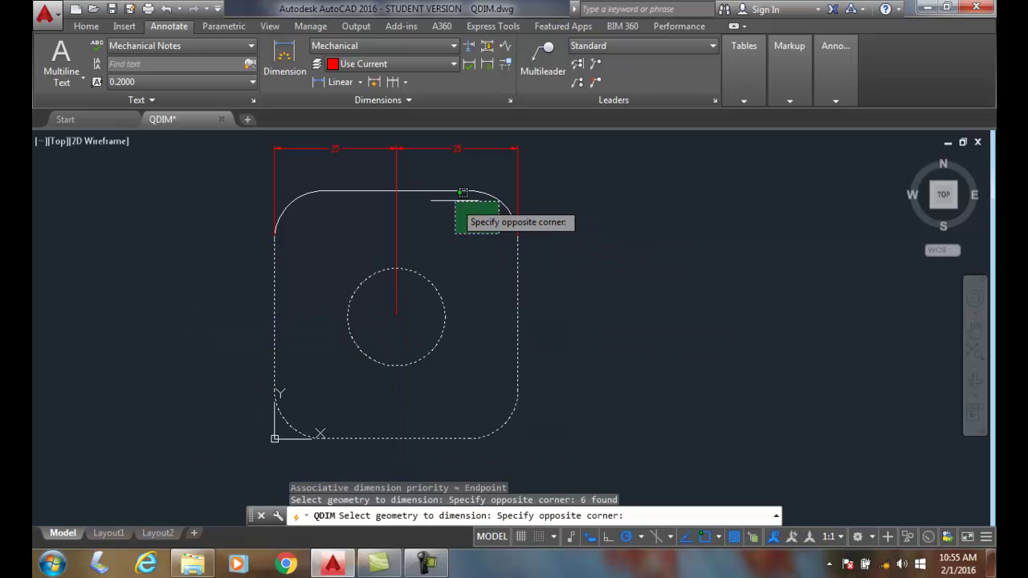
click(443, 173)
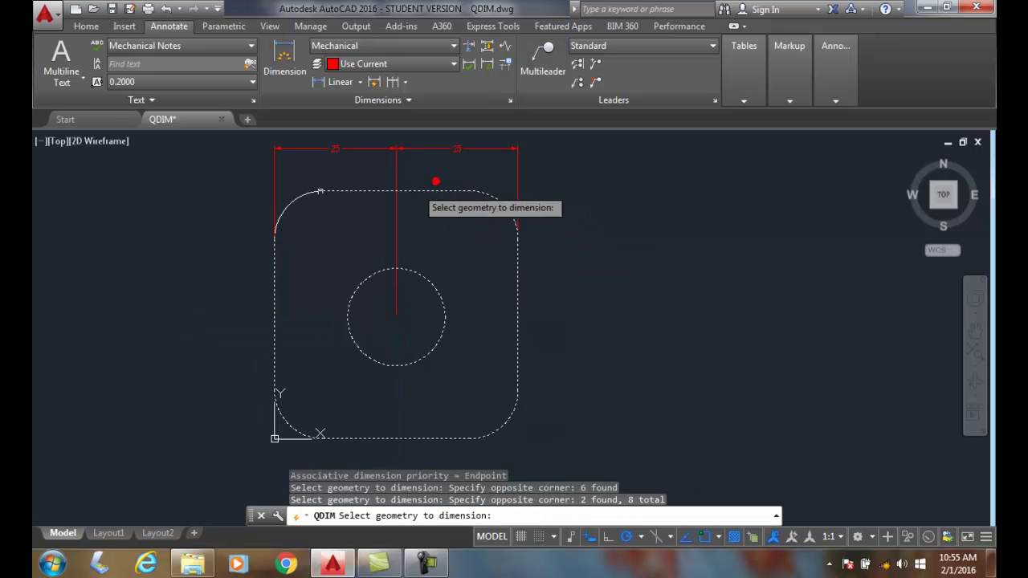
click(329, 226)
click(294, 183)
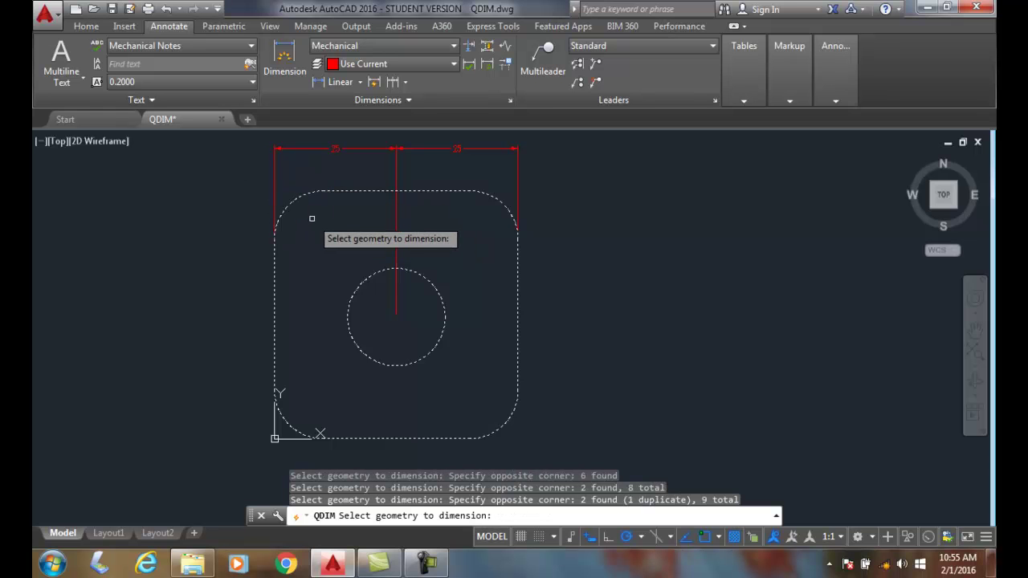
key(Return)
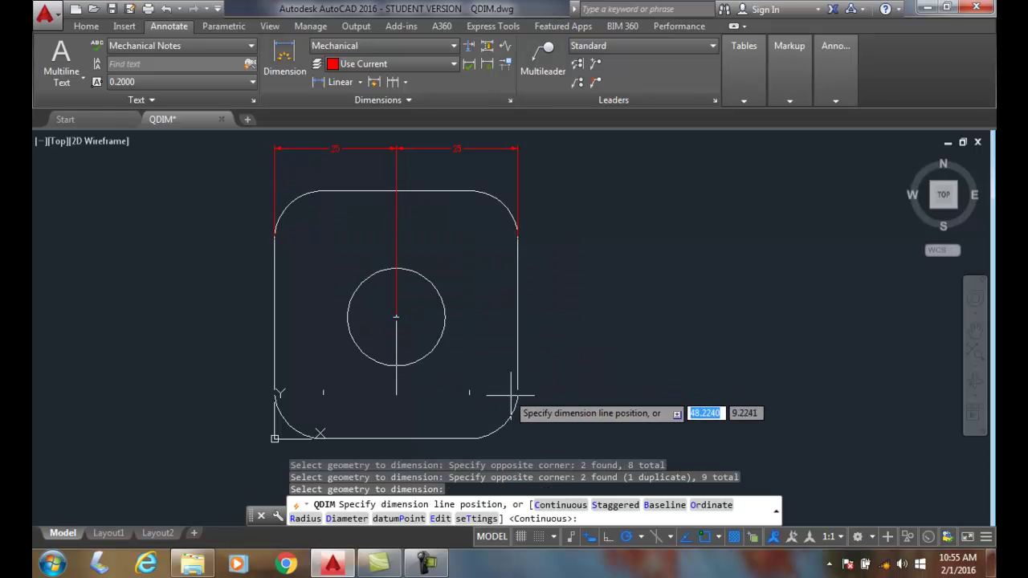
Step: With Osnap off, delete the lower-left, upper-left and three right-side dimension points
click(446, 519)
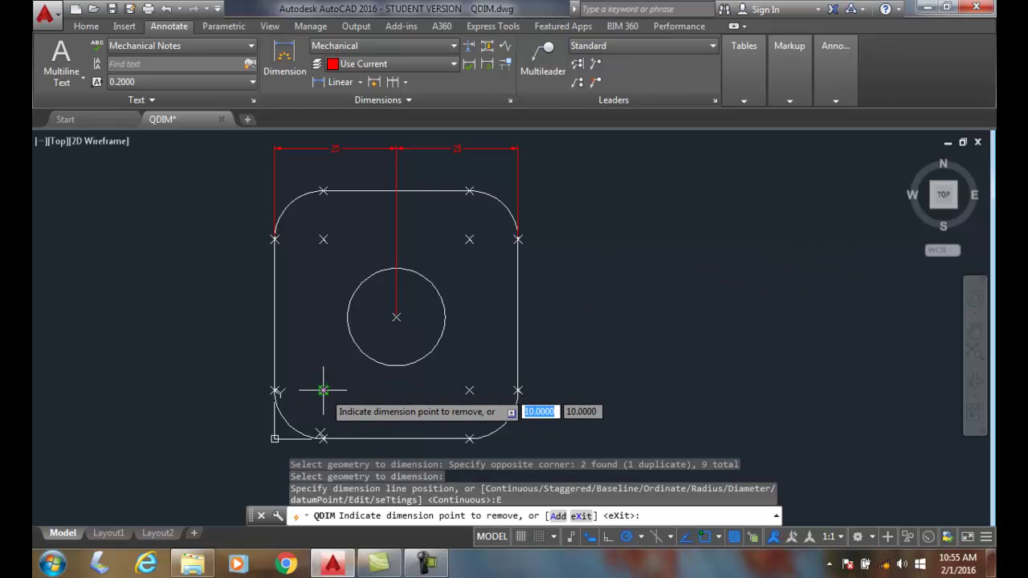
click(705, 537)
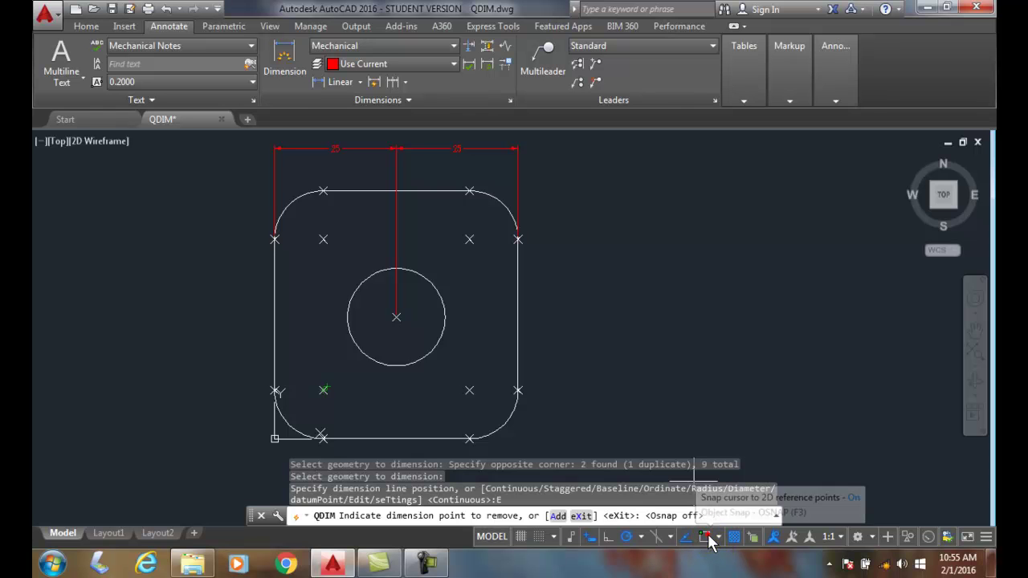
click(325, 391)
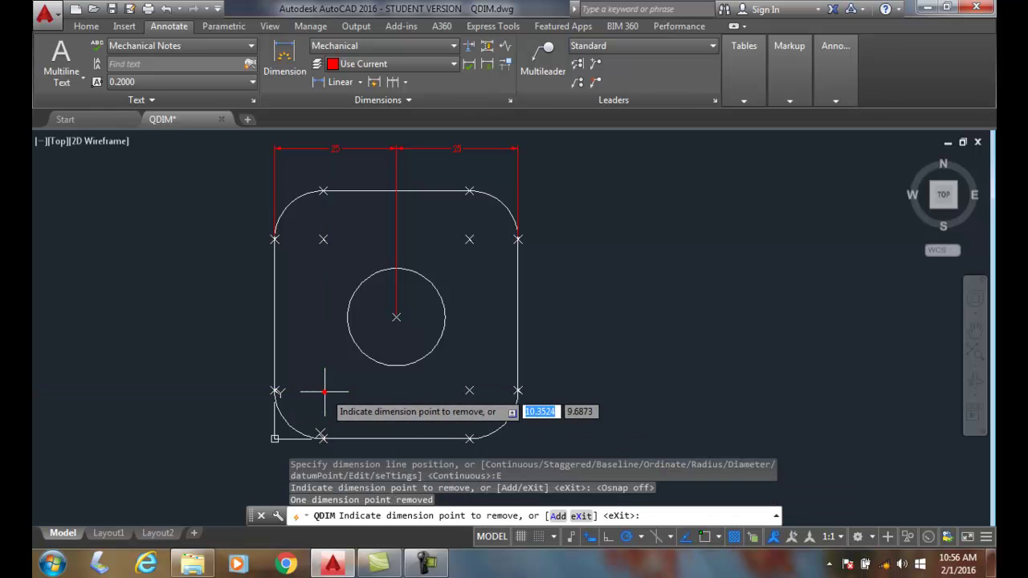
click(326, 237)
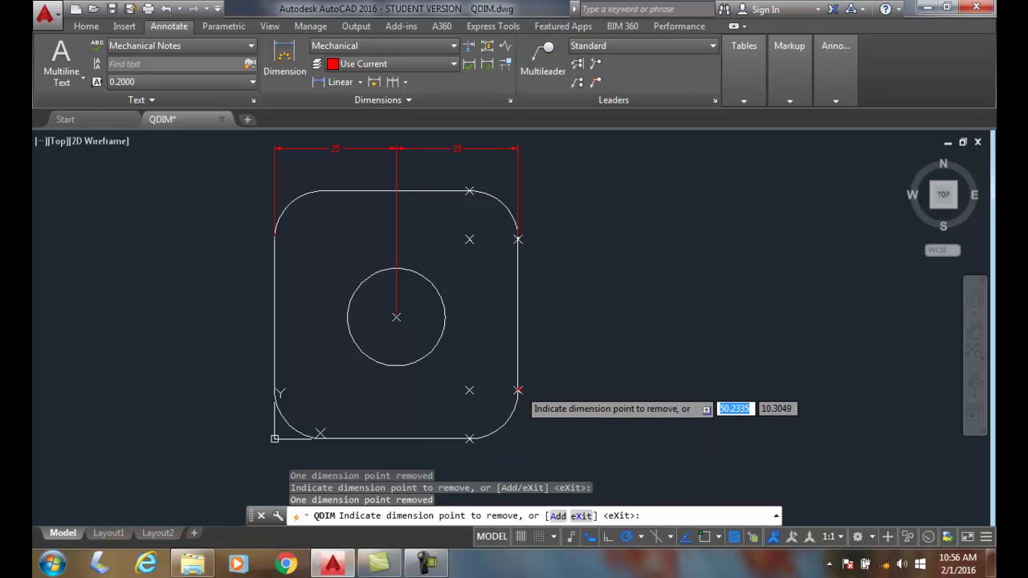
click(470, 390)
click(467, 239)
click(520, 238)
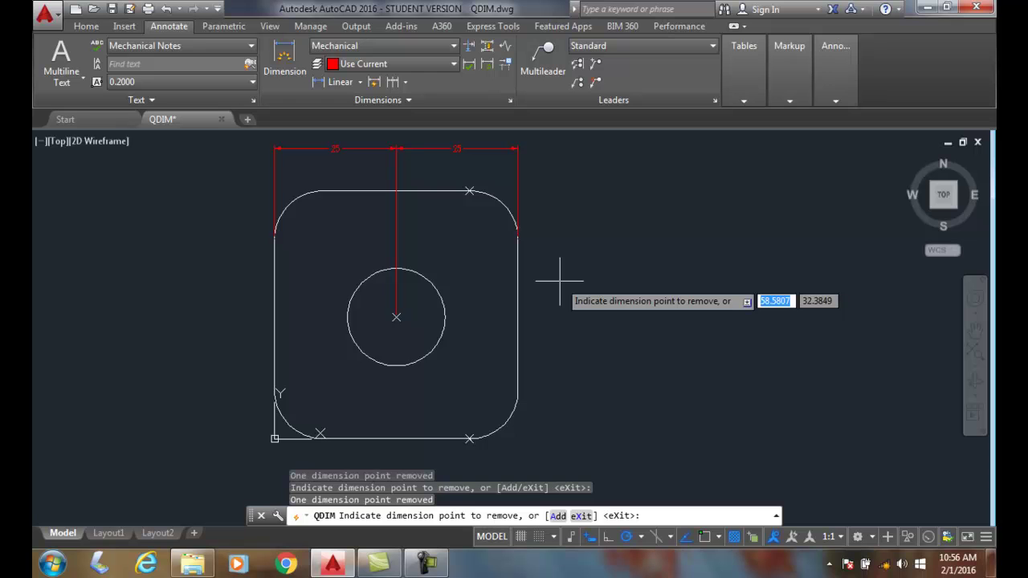
Step: Place baseline dimensions 25 and 51 to the right of the plate from its bottom edge
key(Return)
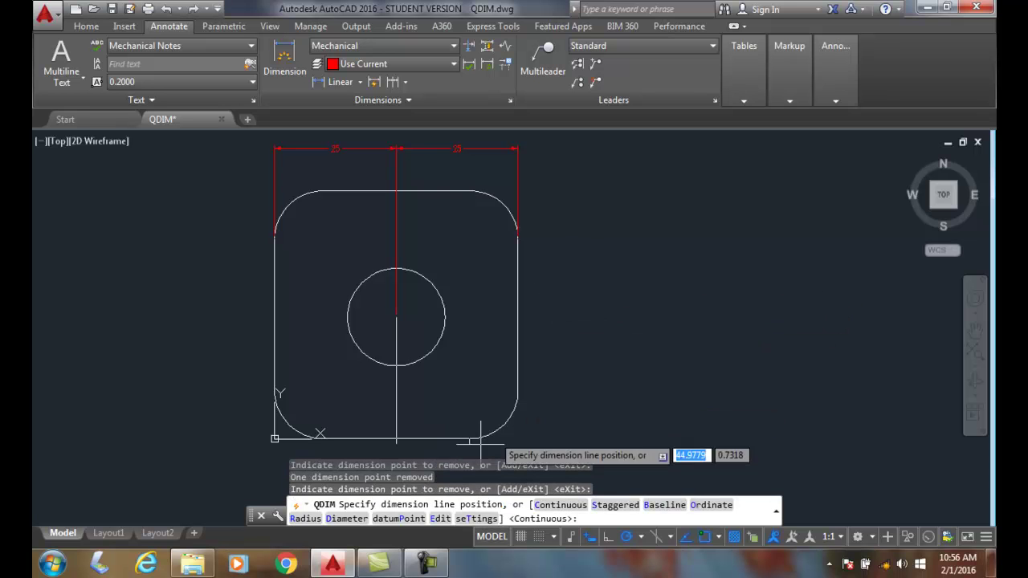
click(664, 503)
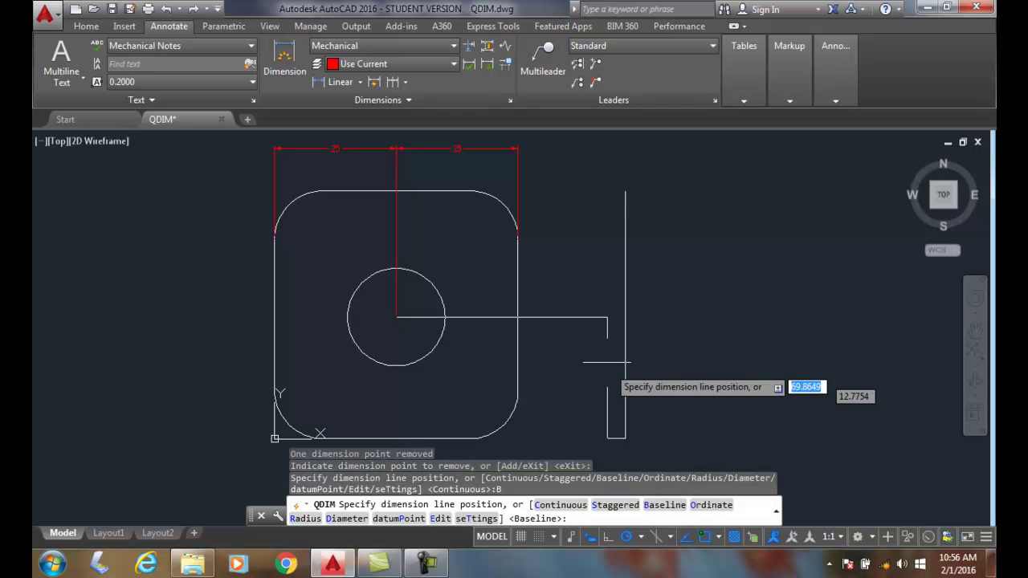
click(583, 321)
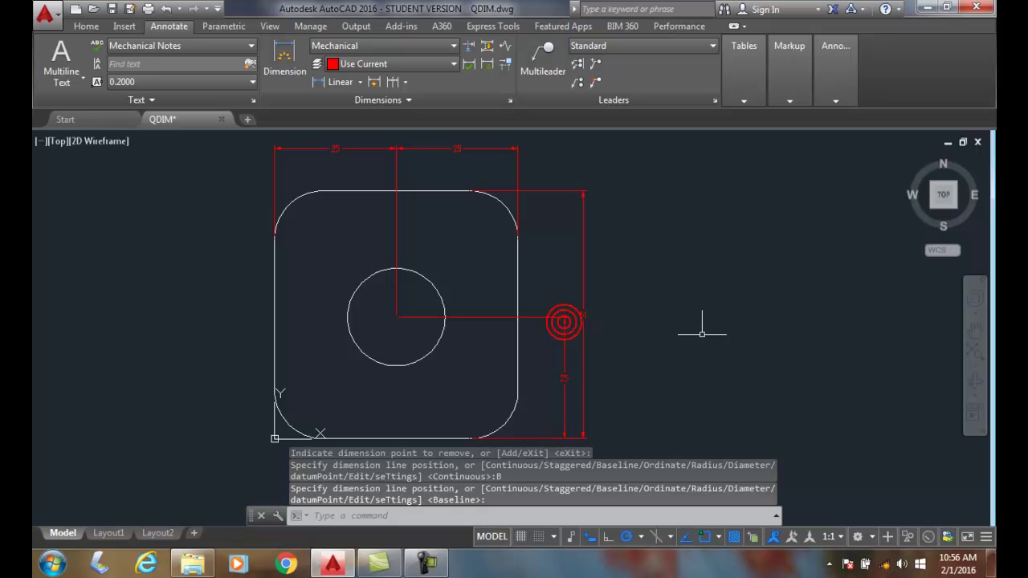